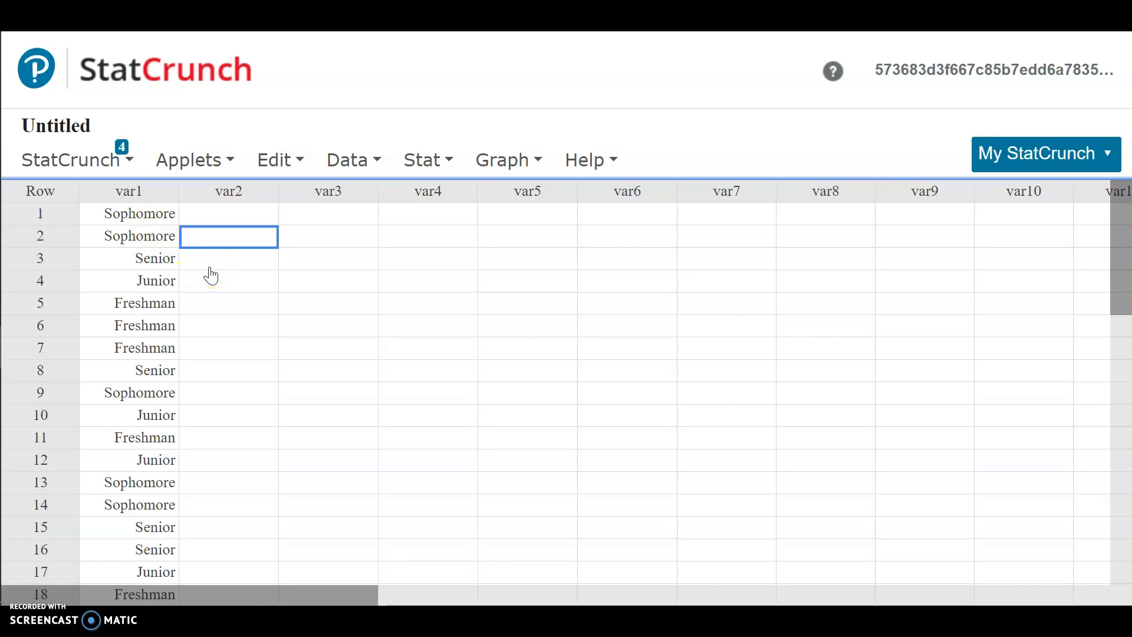
# Step: Create a frequency bar plot from the data in column var1, keeping the default options
pyautogui.scroll(-3, 210, 275)
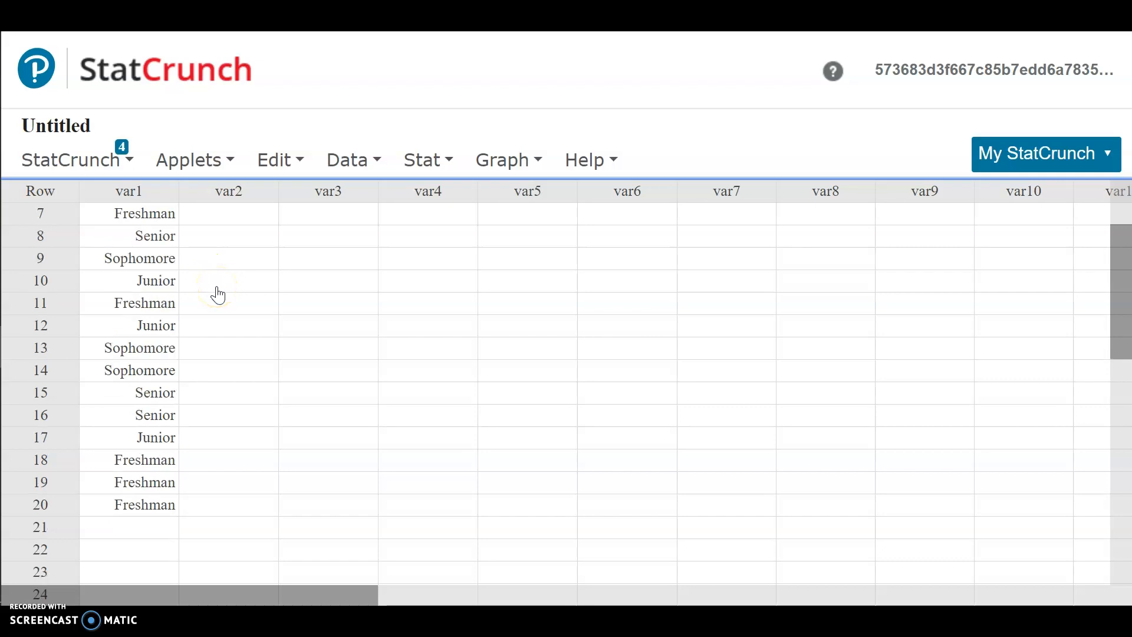
pyautogui.scroll(3, 217, 293)
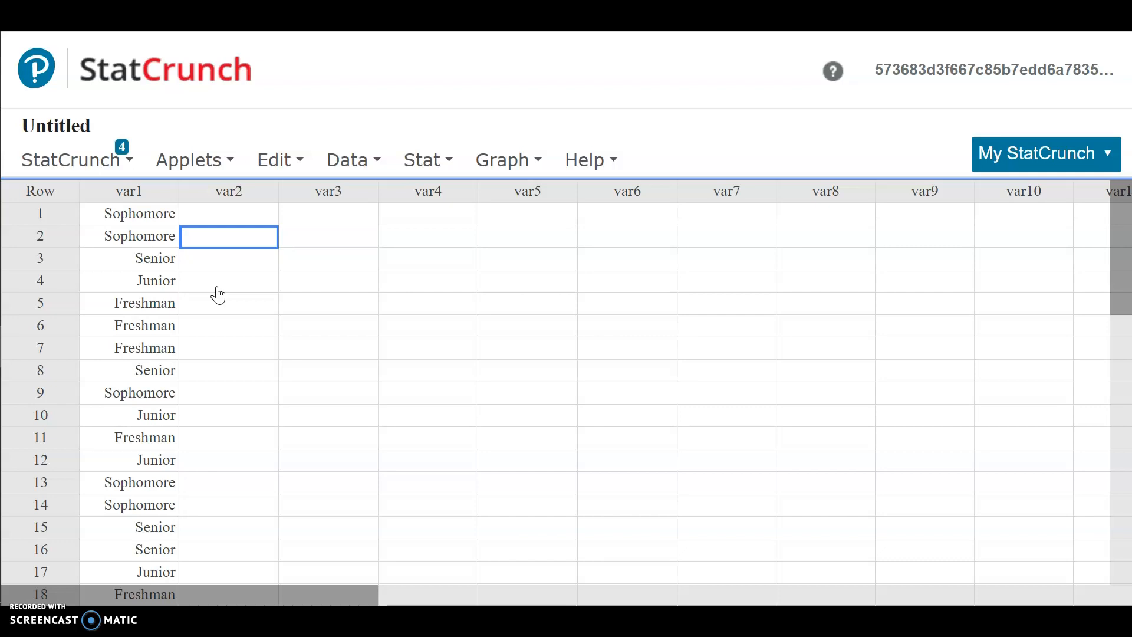
pyautogui.click(236, 273)
pyautogui.click(509, 159)
pyautogui.moveTo(519, 196)
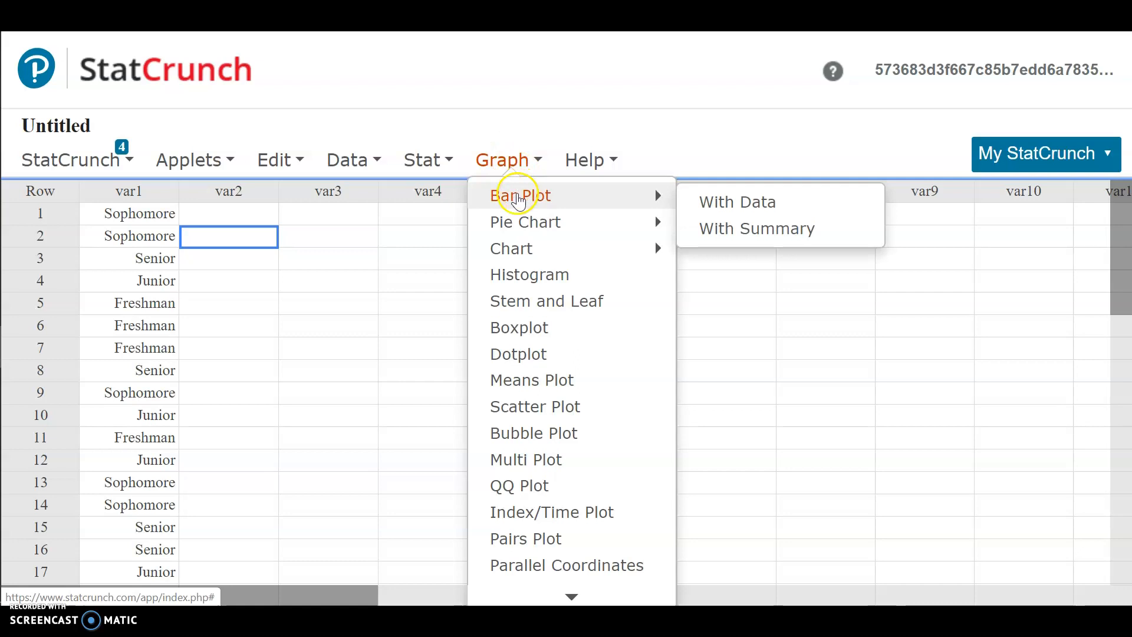
pyautogui.click(703, 204)
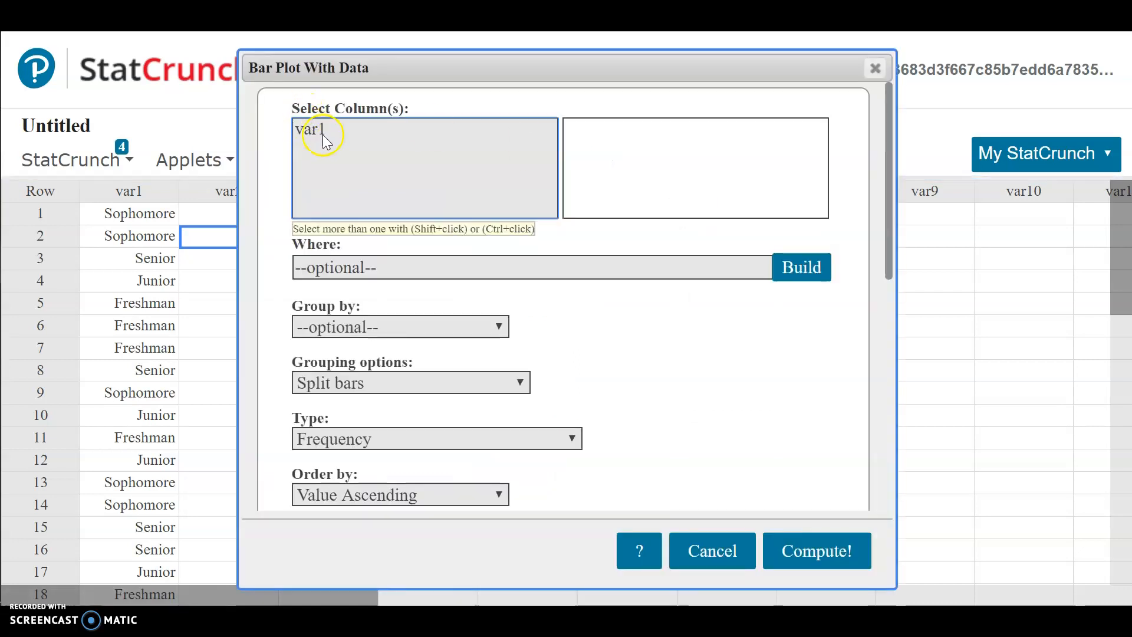
pyautogui.click(322, 129)
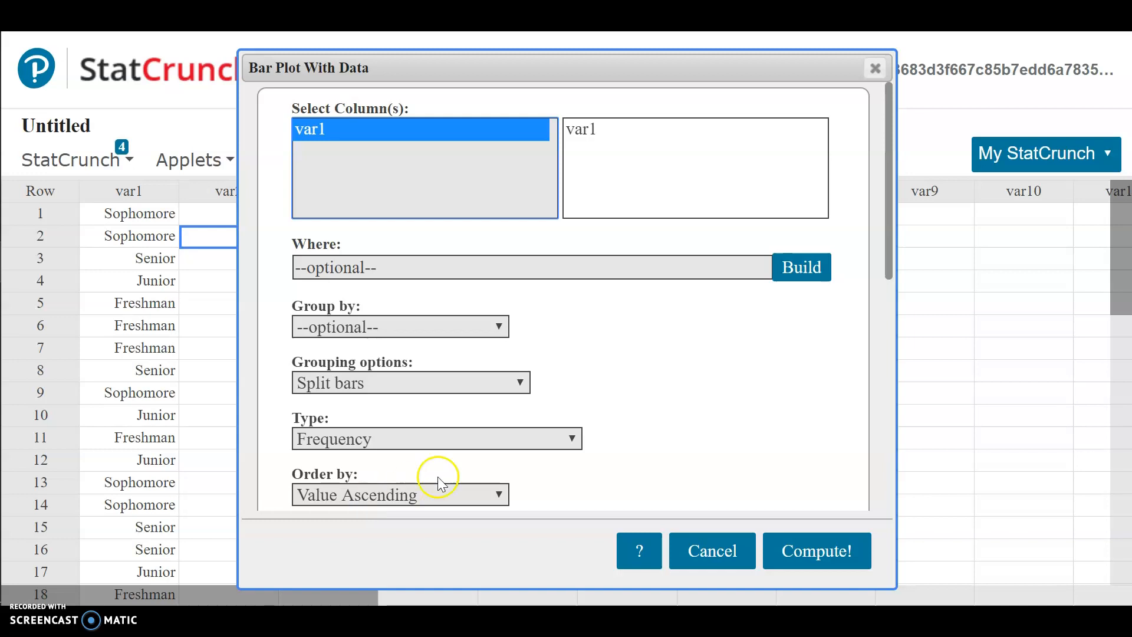
pyautogui.click(791, 543)
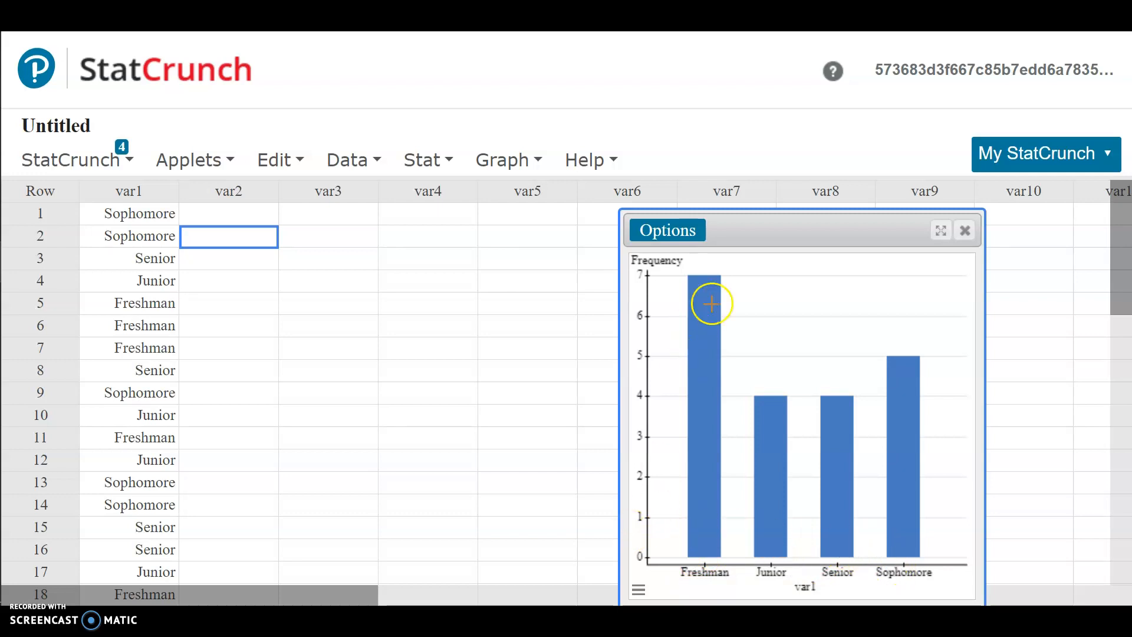
# Step: Edit the bar plot to order its bars by Count Ascending and recompute it
pyautogui.click(696, 229)
pyautogui.click(688, 253)
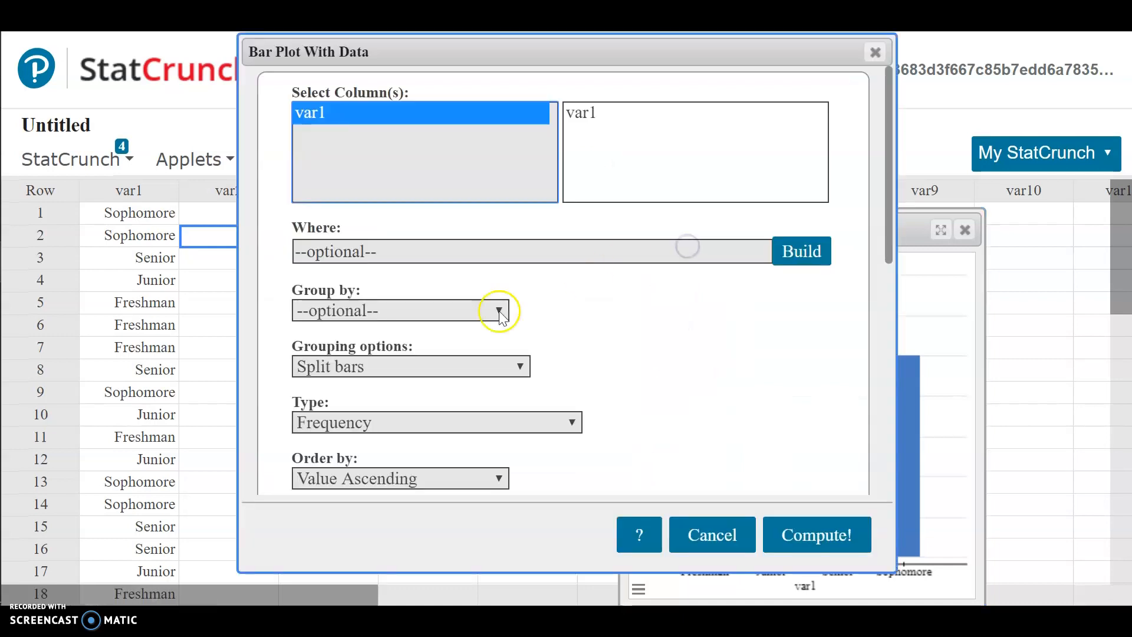
pyautogui.click(323, 474)
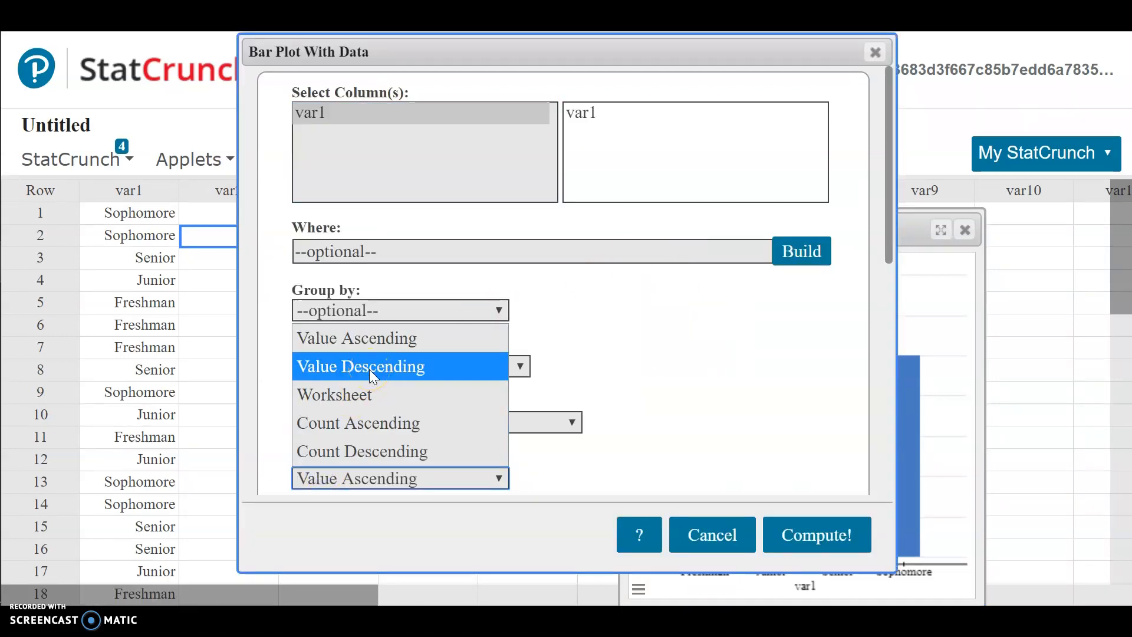
pyautogui.click(375, 425)
pyautogui.click(814, 535)
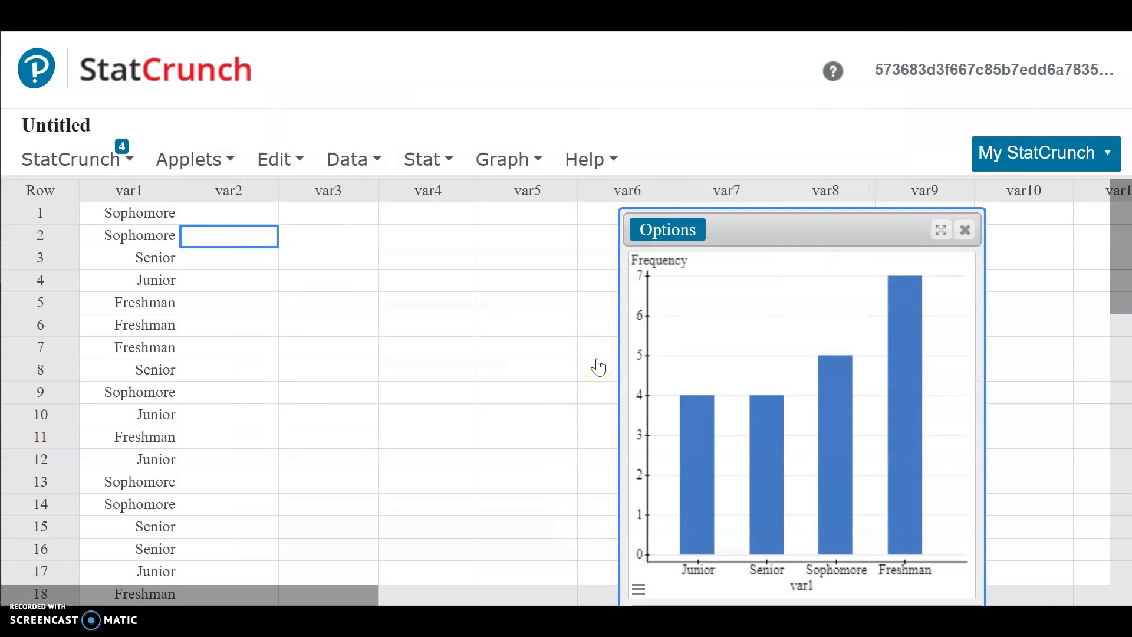
pyautogui.click(693, 375)
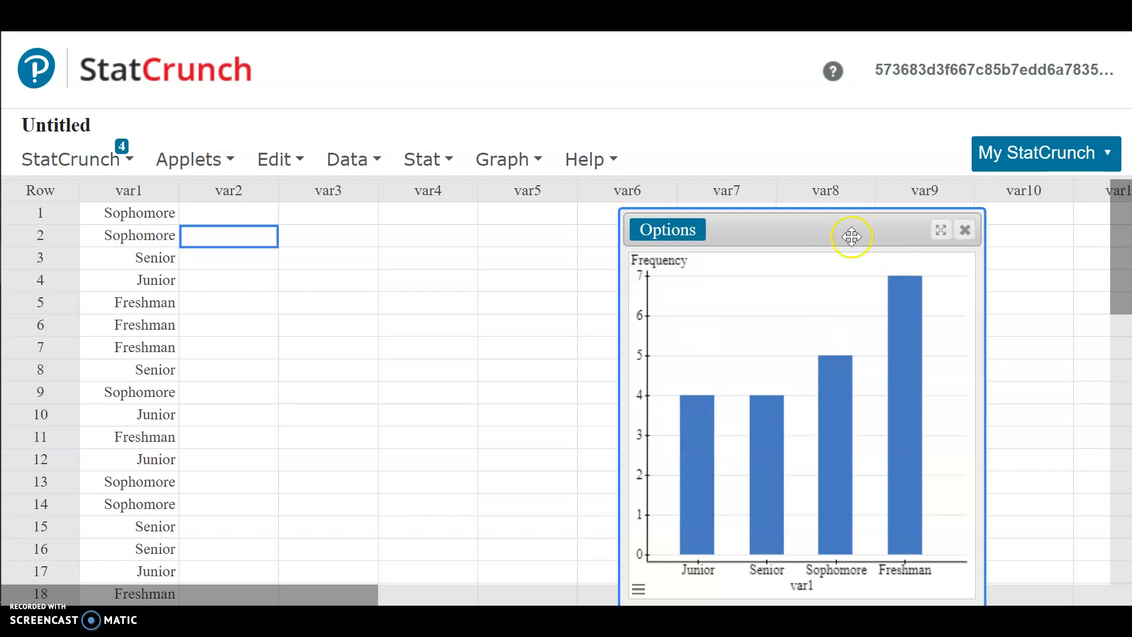
# Step: Change the bar plot's order to Worksheet and recompute it
pyautogui.click(664, 230)
pyautogui.click(663, 259)
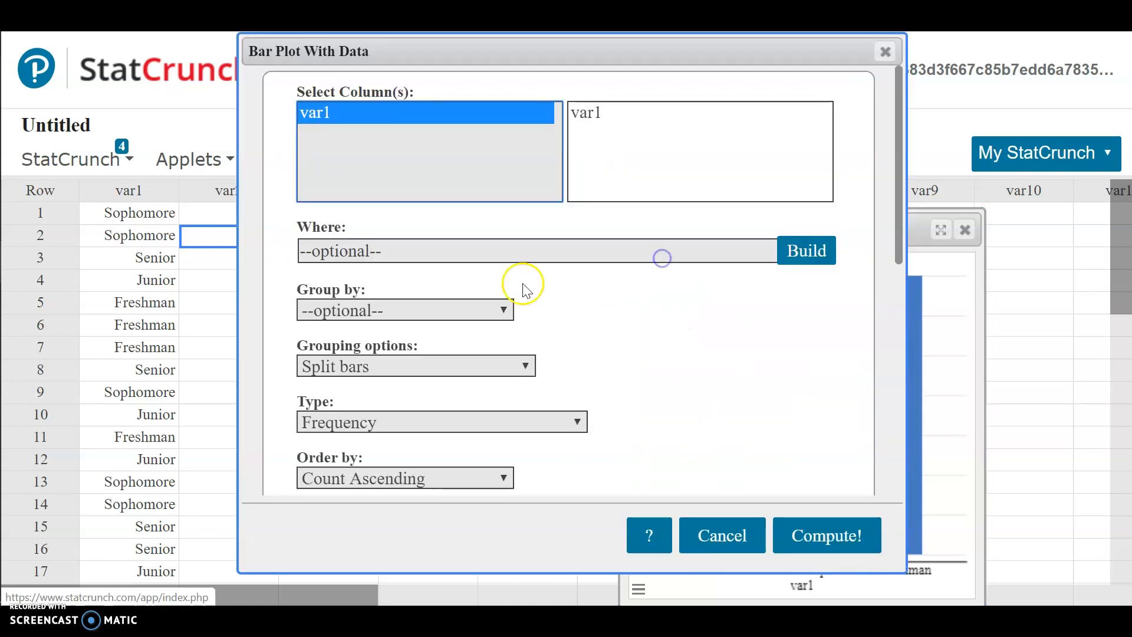
pyautogui.click(366, 479)
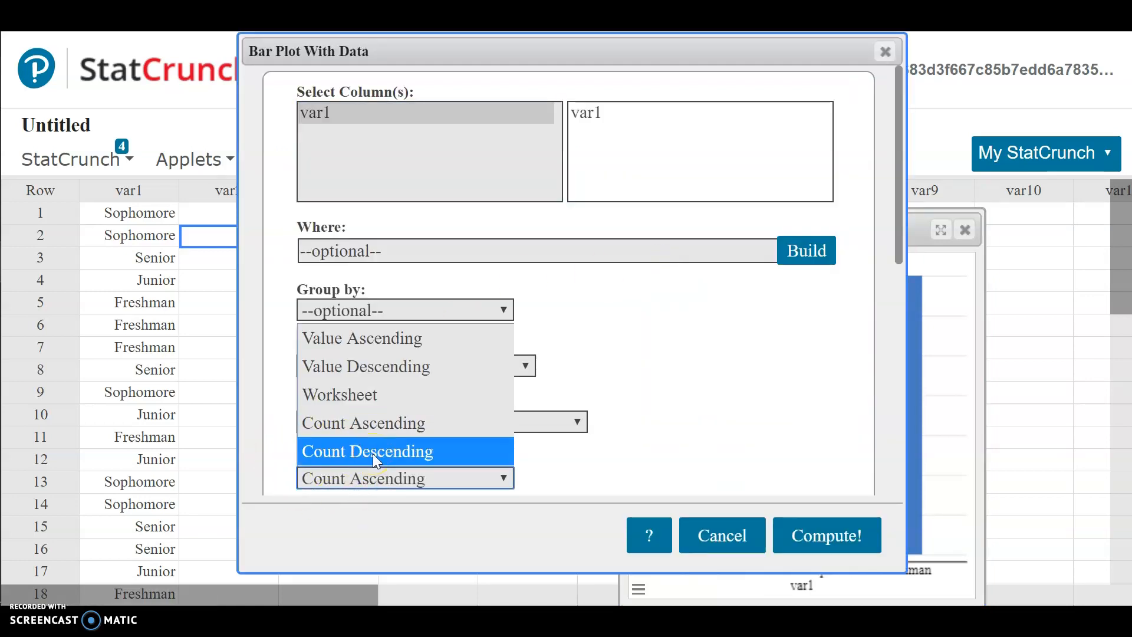
pyautogui.click(369, 399)
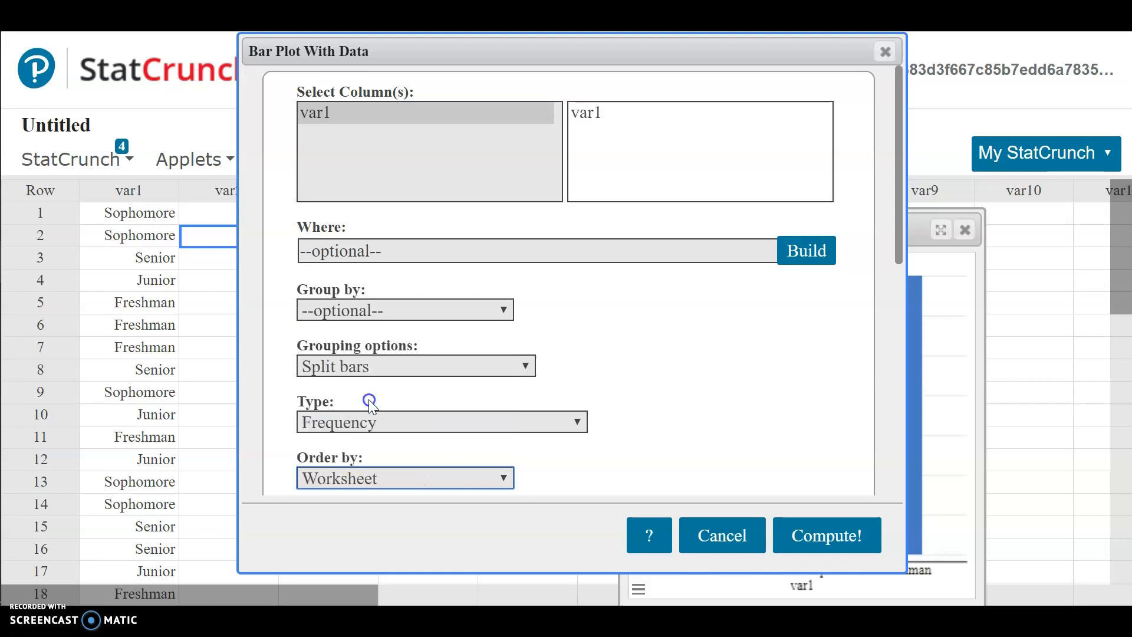
pyautogui.click(826, 533)
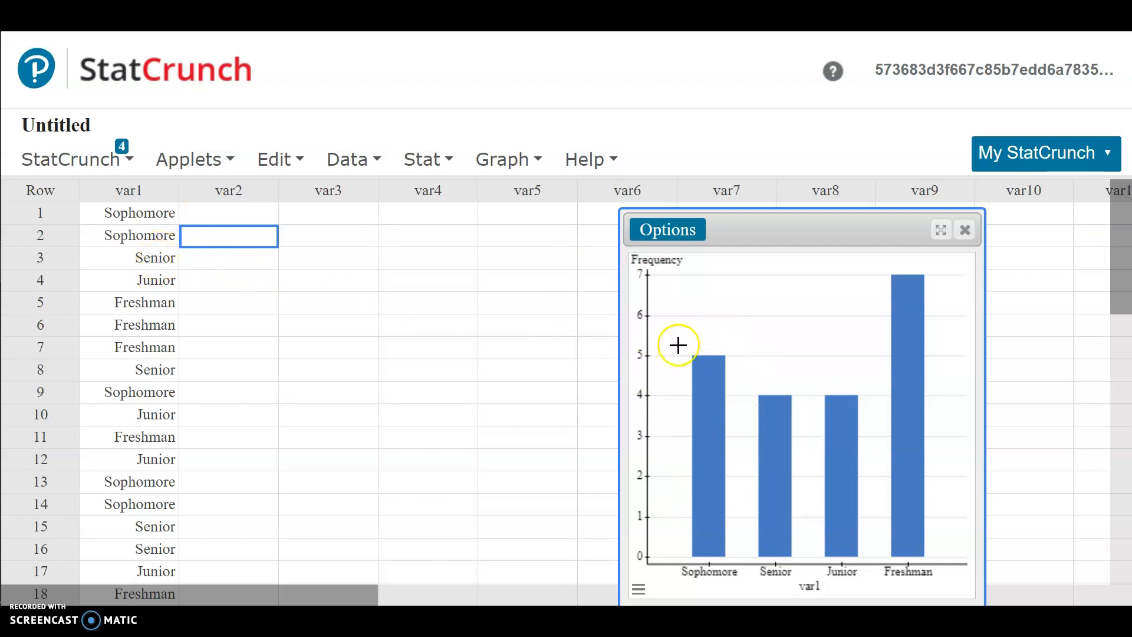
pyautogui.moveTo(766, 428)
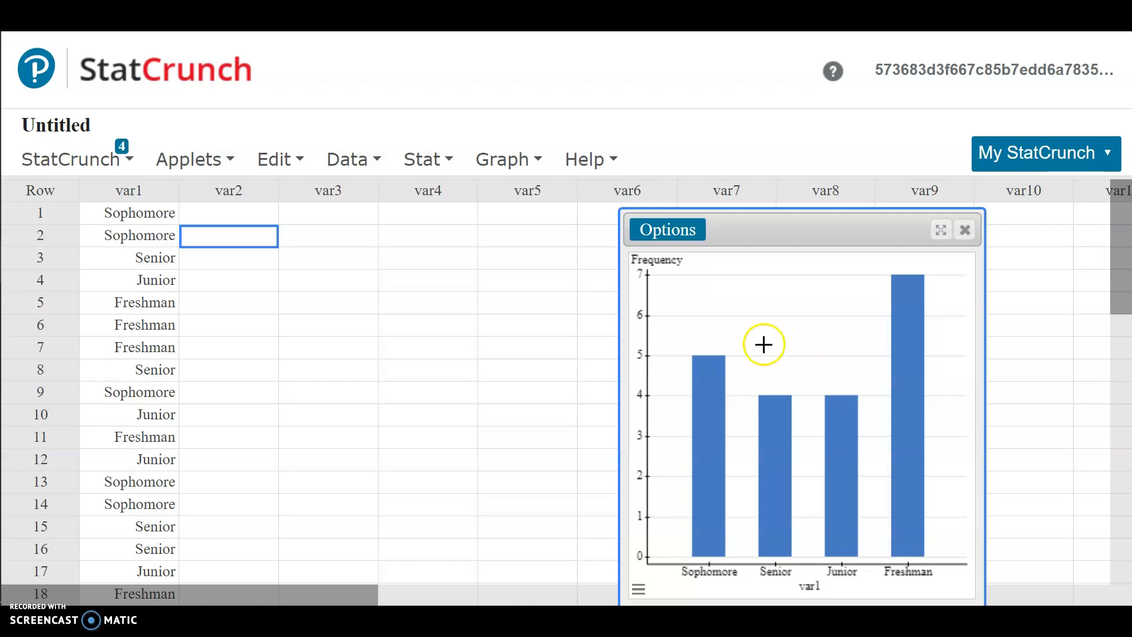
# Step: Add a new ordering listing Freshman, Sophomore, Junior and Senior on separate lines, save it and close the orderings list
pyautogui.click(278, 161)
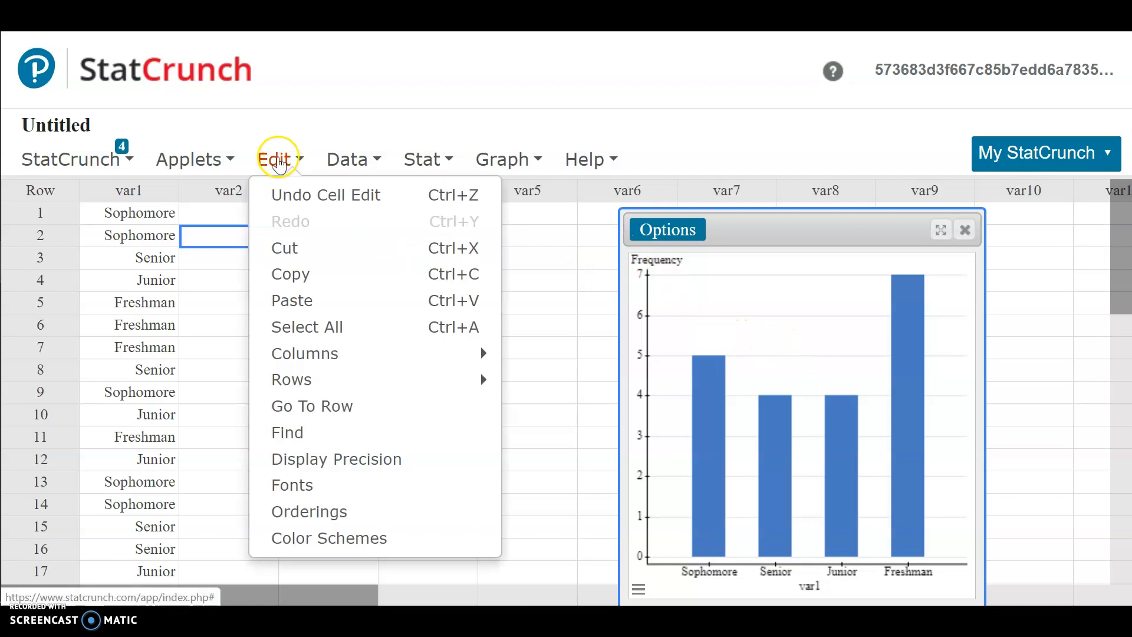
pyautogui.click(374, 512)
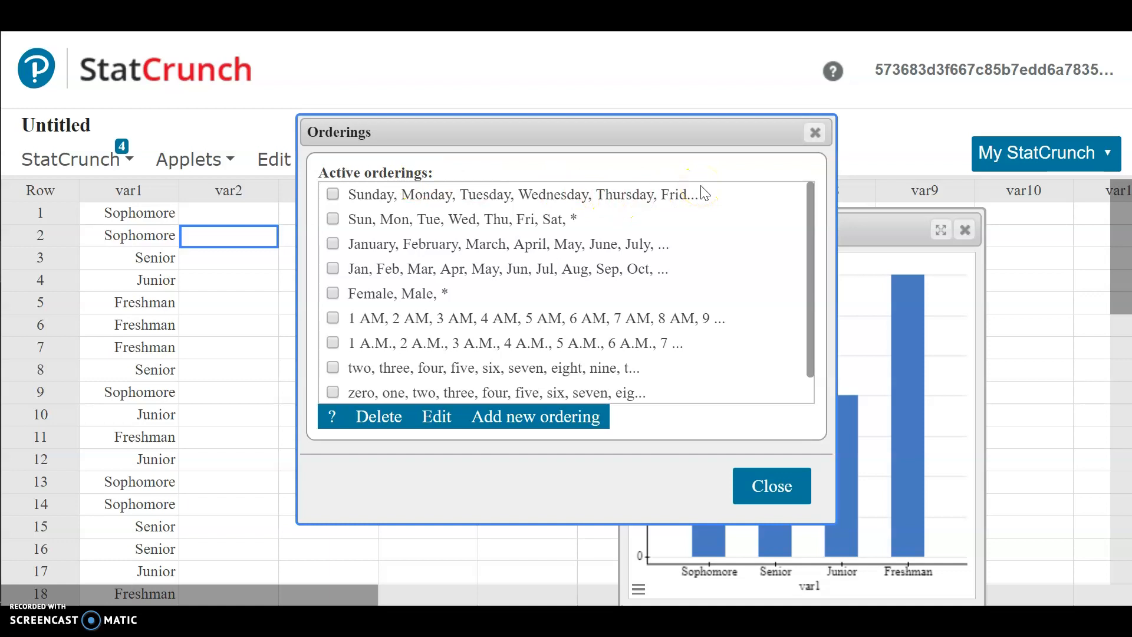
pyautogui.click(558, 423)
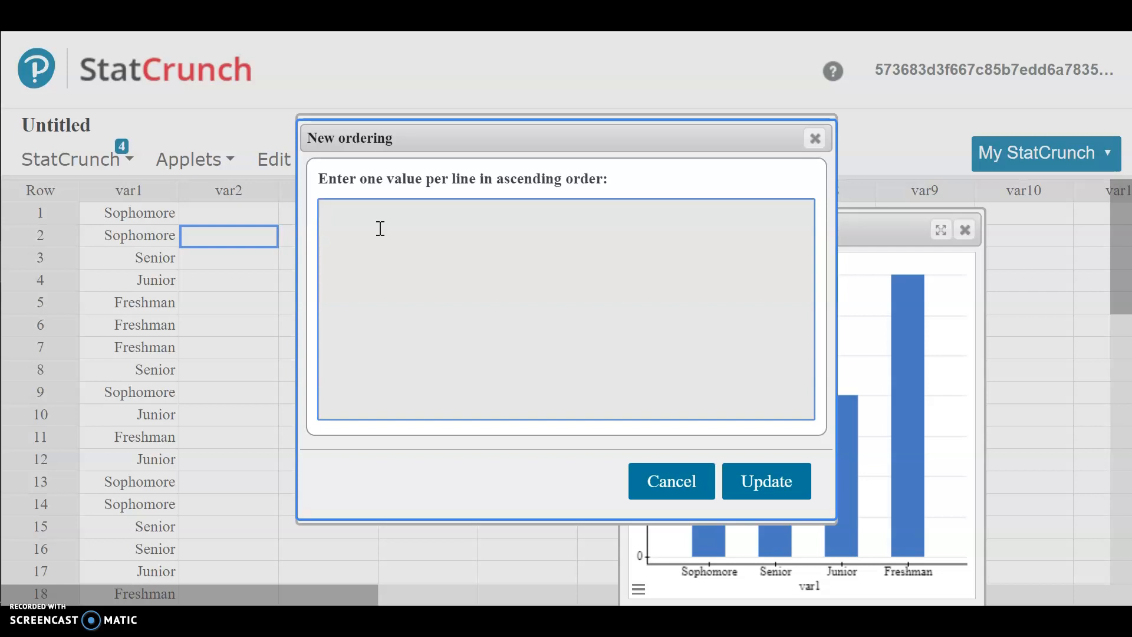
pyautogui.write('Freshman')
pyautogui.press('Return')
pyautogui.write('Sophomore')
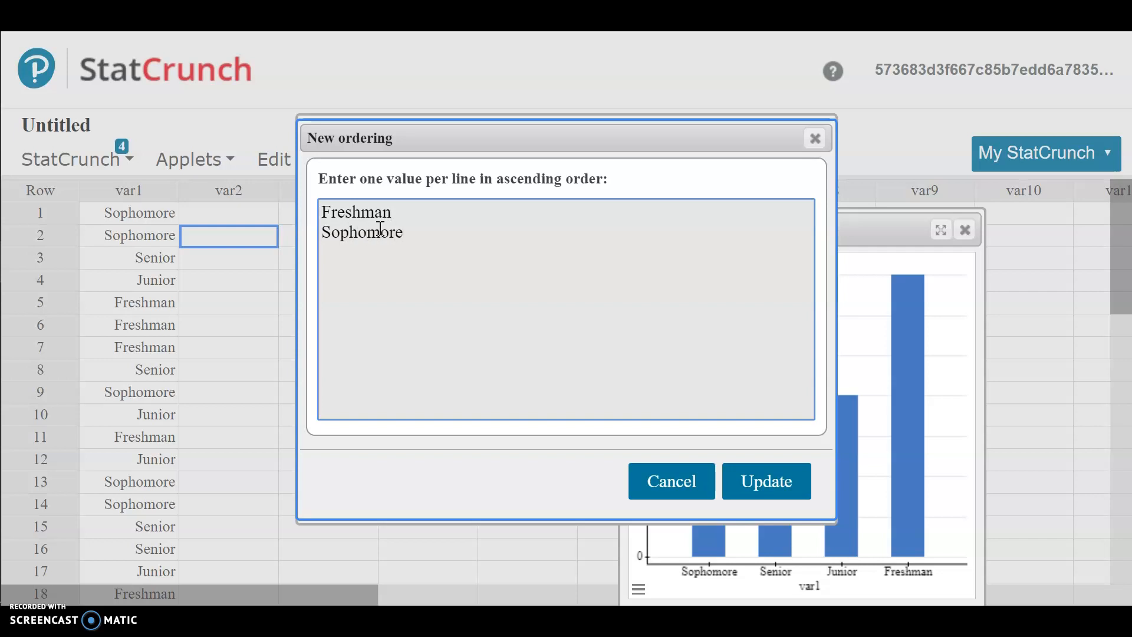
pyautogui.press('Return')
pyautogui.write('Junior')
pyautogui.press('Return')
pyautogui.write('Senior')
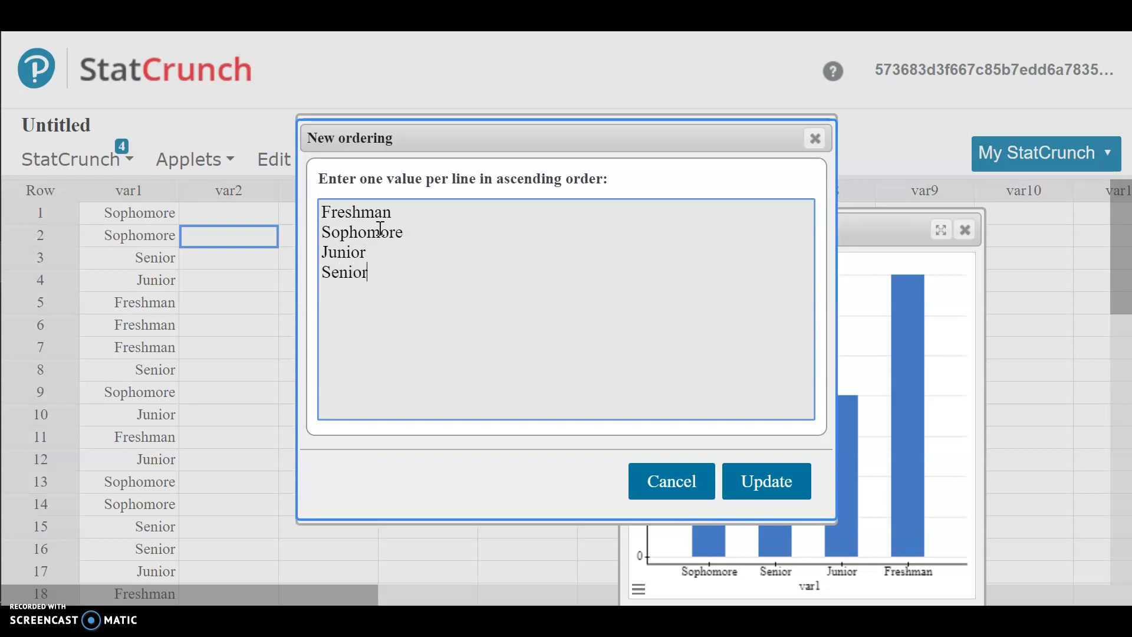
pyautogui.click(754, 480)
pyautogui.scroll(-1, 708, 304)
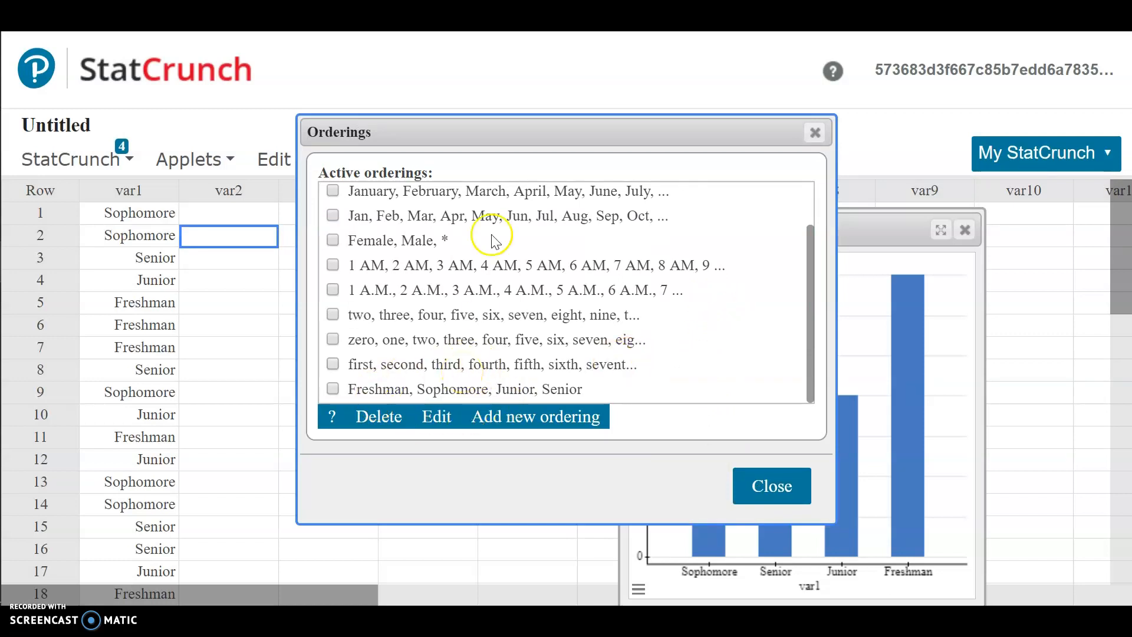
pyautogui.click(752, 501)
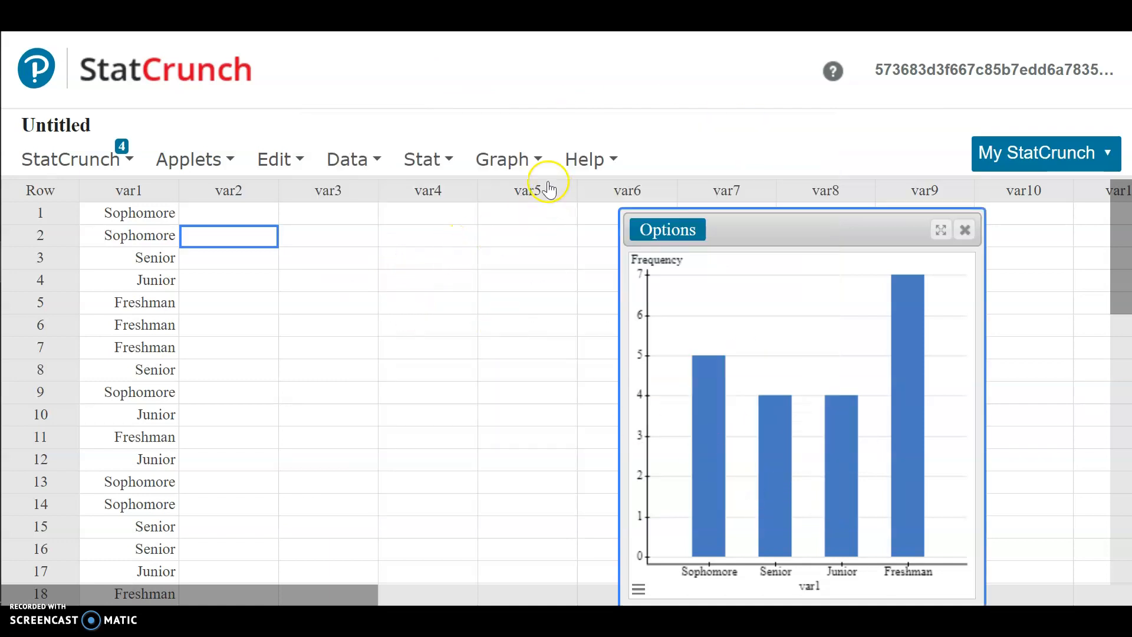
# Step: Create a new frequency bar plot from var1's data, ordered by Value Ascending
pyautogui.click(513, 158)
pyautogui.moveTo(522, 203)
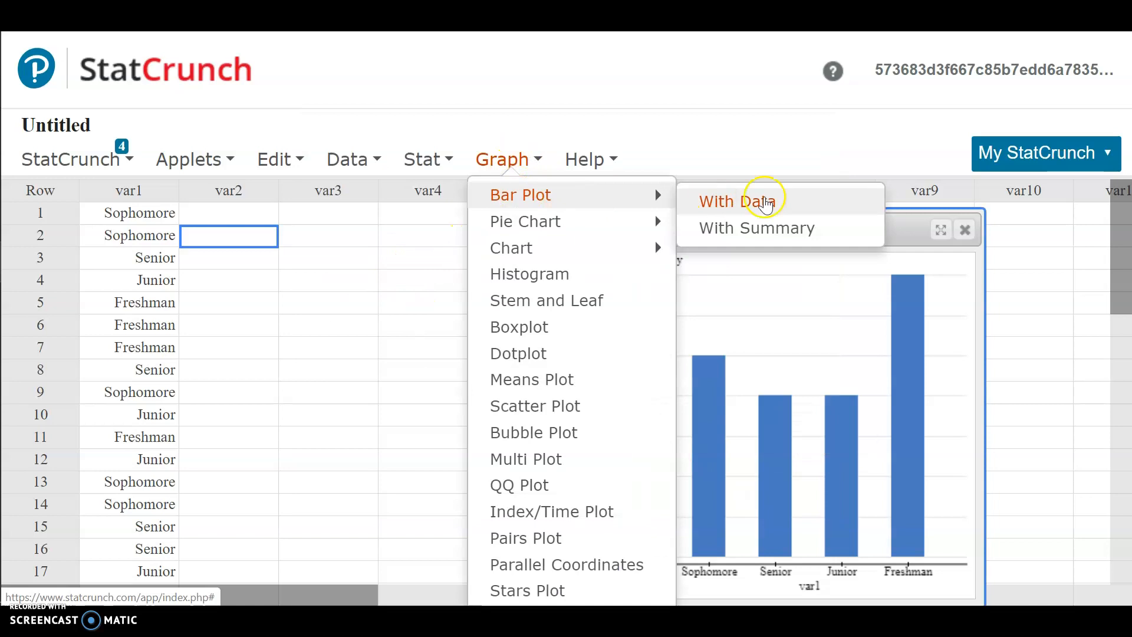
pyautogui.click(758, 199)
pyautogui.click(325, 111)
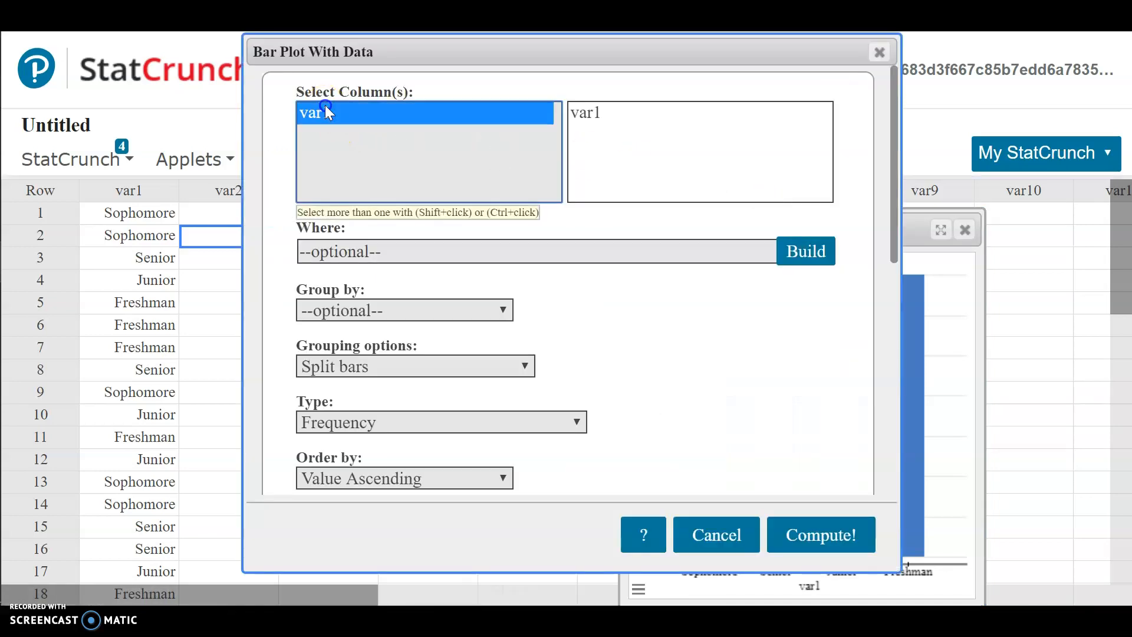
pyautogui.click(814, 525)
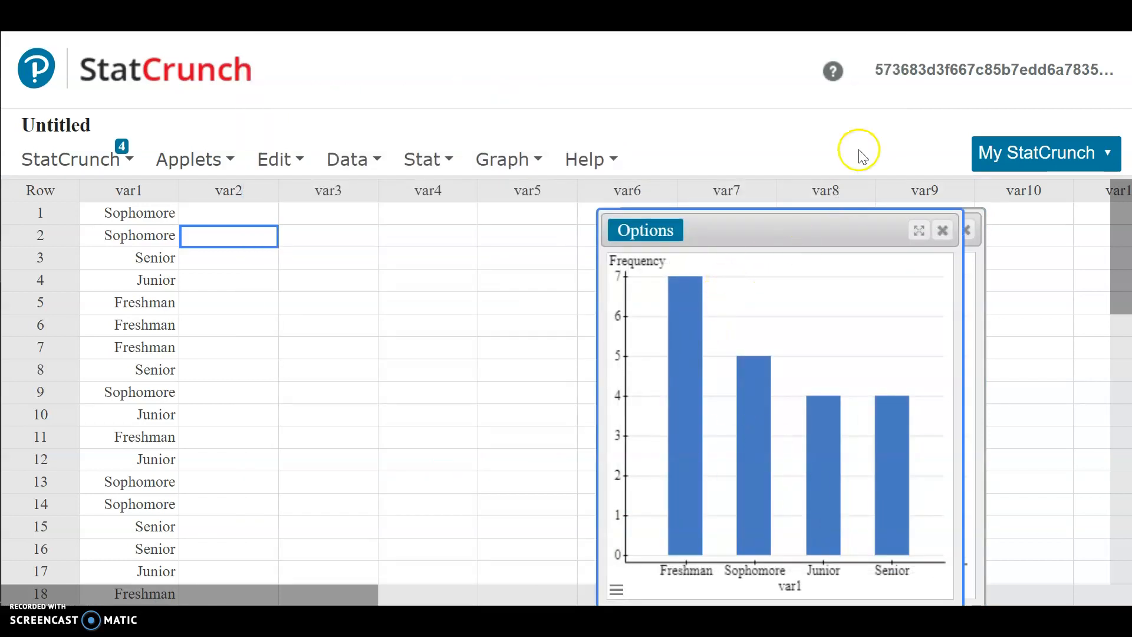